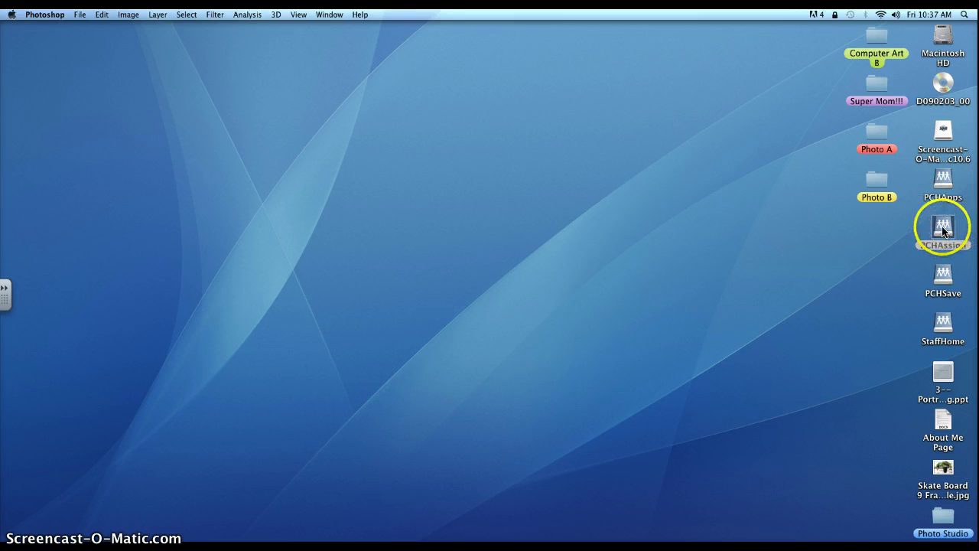
Step: Browse the PCHAssign drive to the Unit 3--Hair Selection folder inside the teacher's 5---Photo B folder
double_click(943, 228)
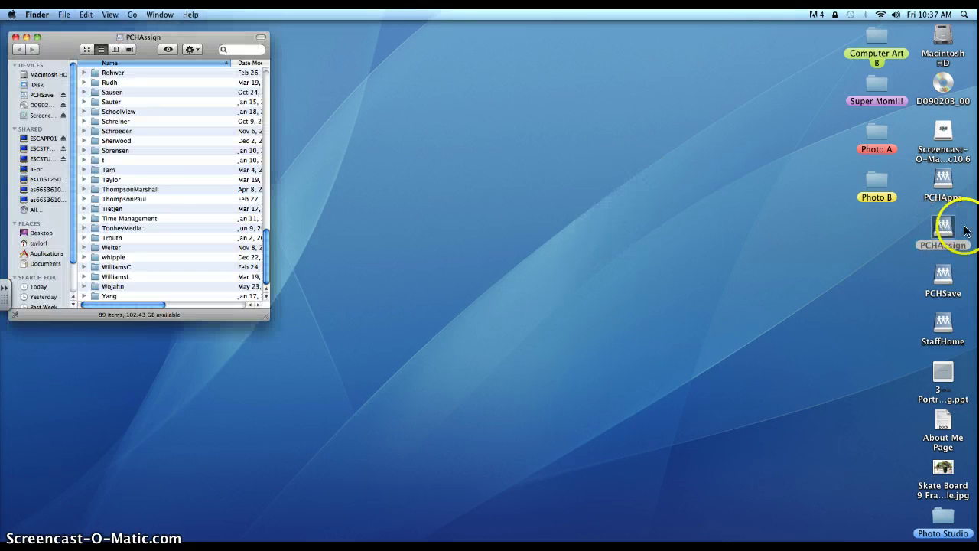
double_click(111, 180)
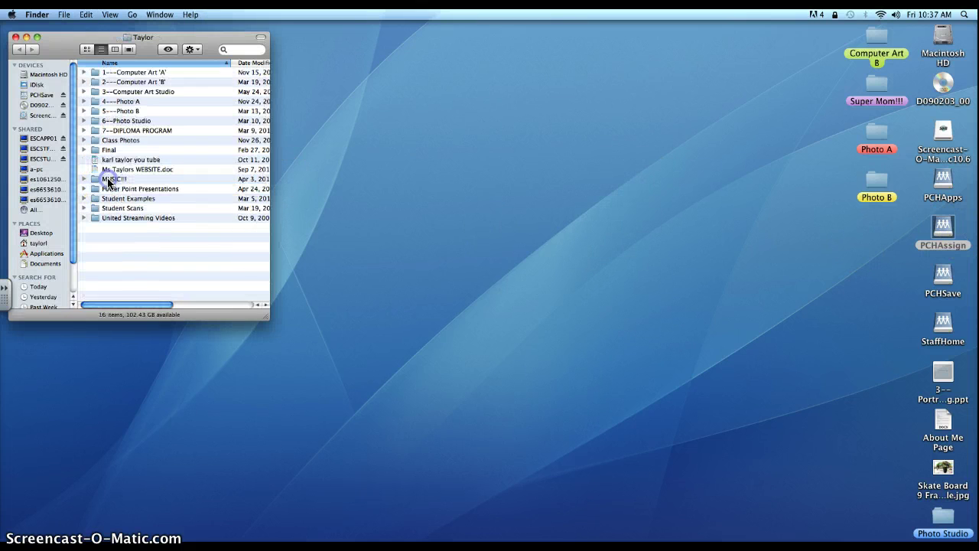
double_click(127, 111)
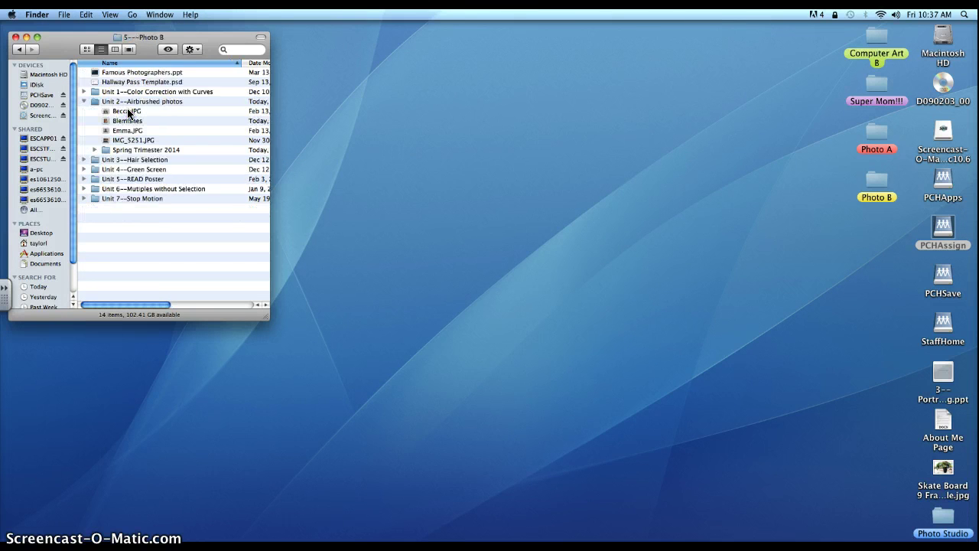
click(84, 101)
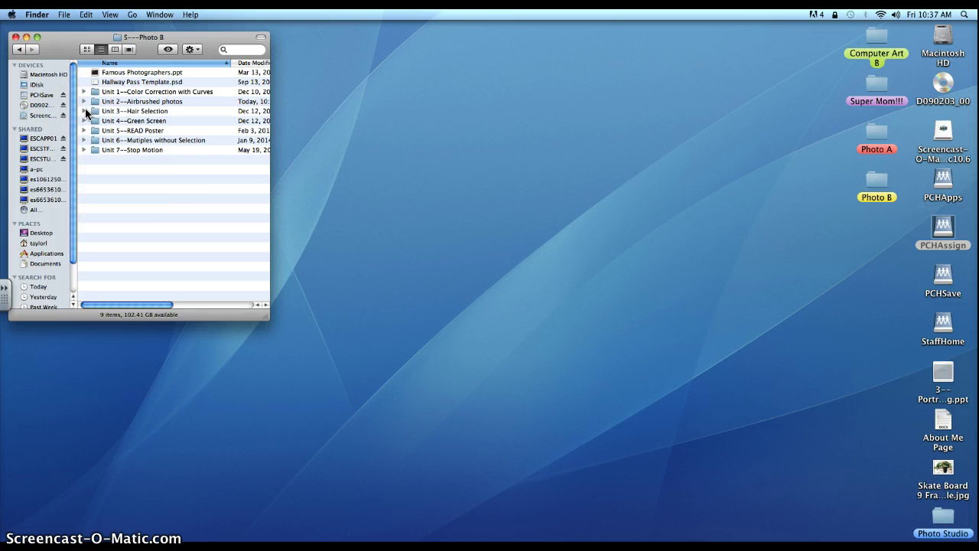
double_click(96, 112)
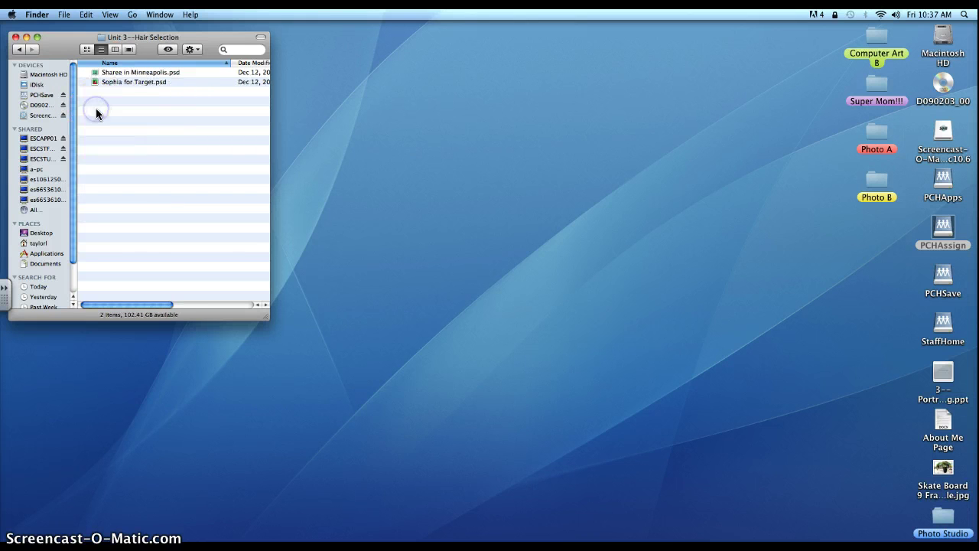
Step: Open the Minneapolis portrait PSD in Photoshop and enlarge its document window
click(105, 72)
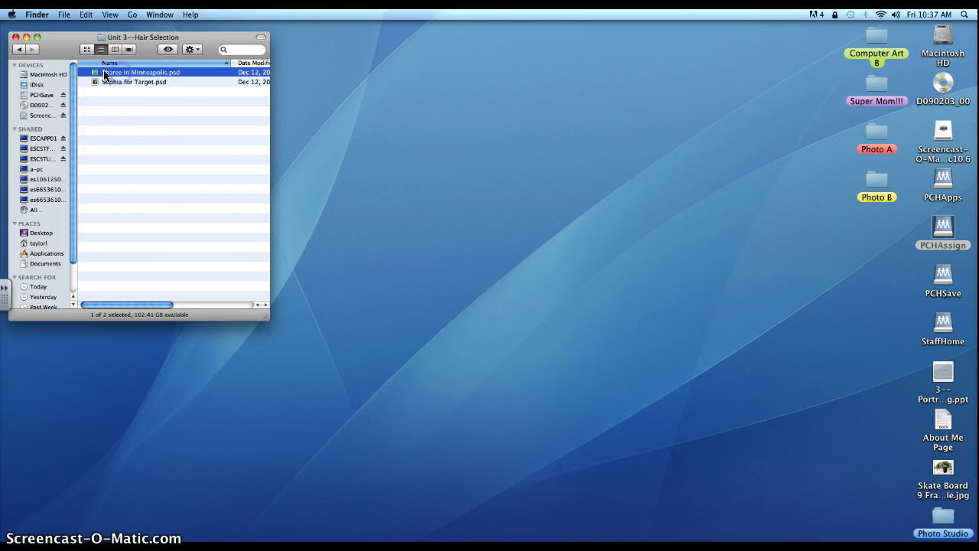
scroll(240, 70, right, 1)
mouse_move(503, 537)
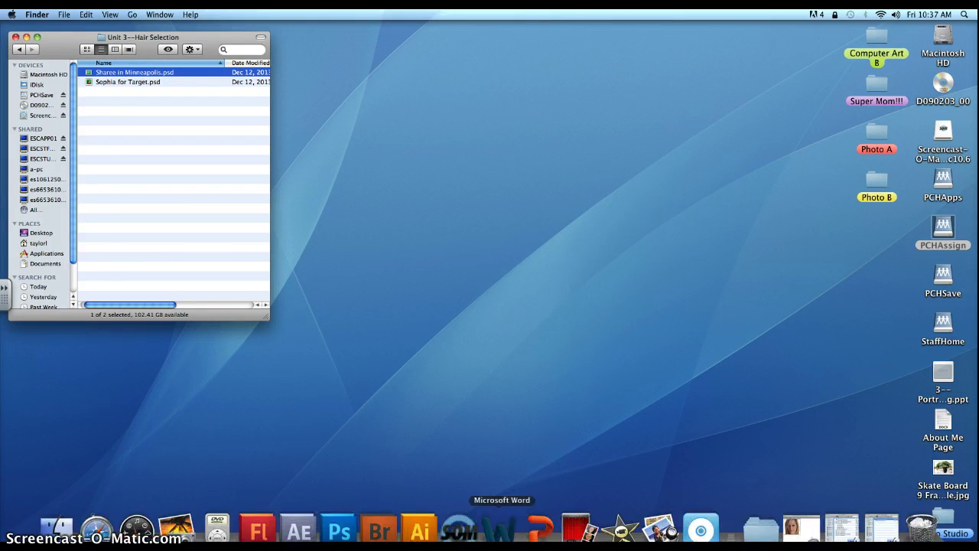
click(354, 535)
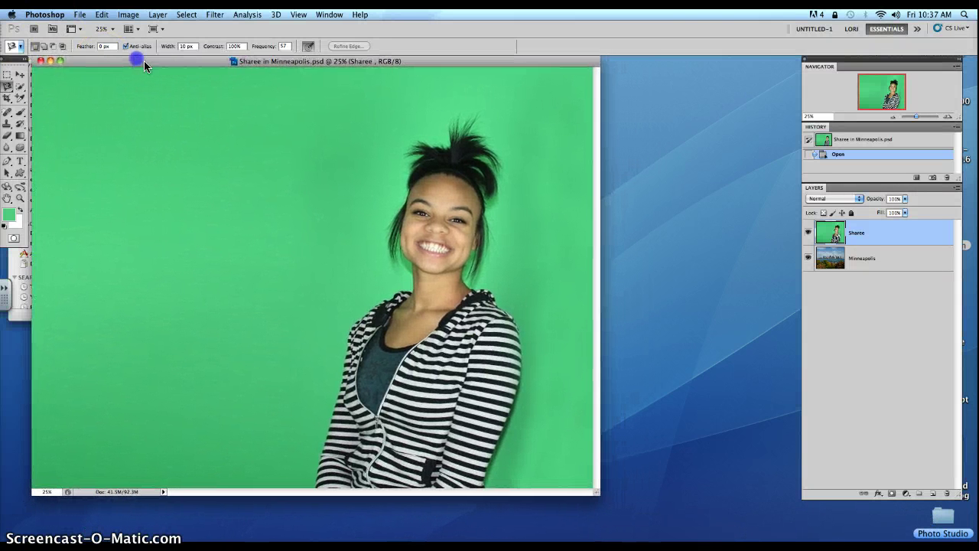
drag(599, 493, 713, 515)
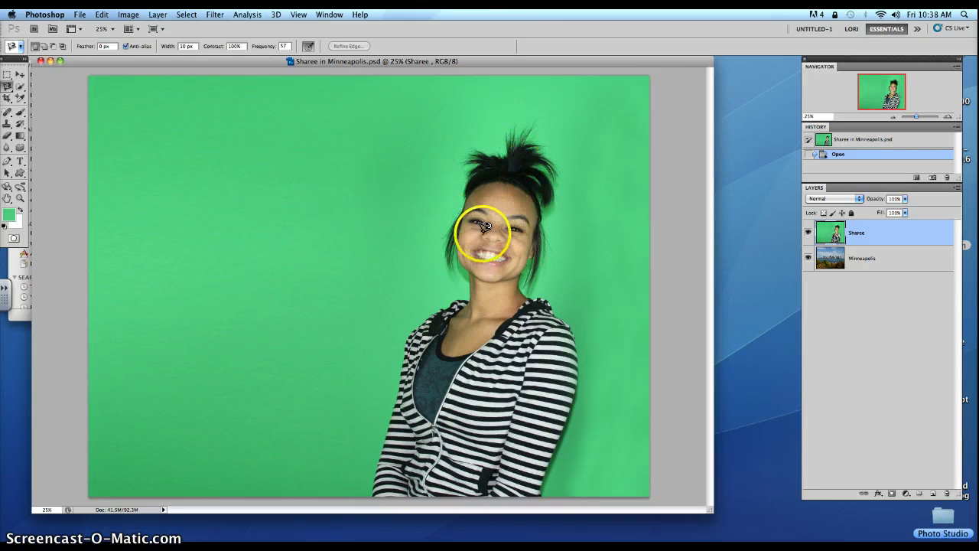
Step: Toggle the portrait layer's visibility to view the Minneapolis cityscape layer beneath it
click(808, 232)
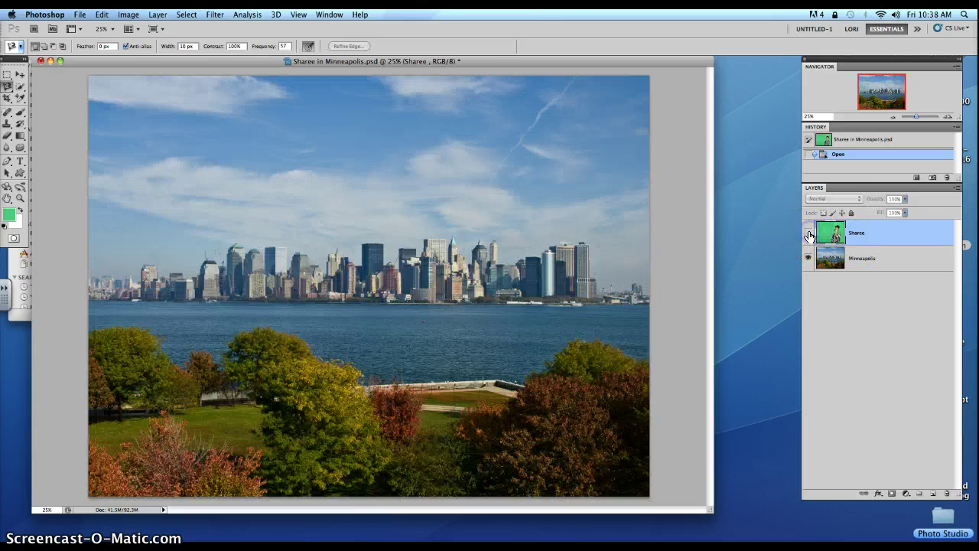
click(808, 232)
click(808, 233)
click(808, 232)
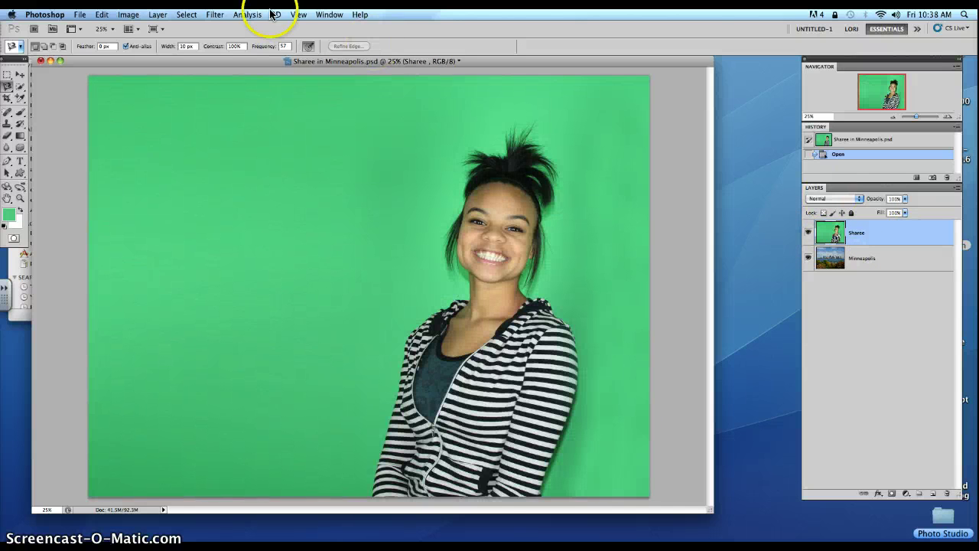
Step: Start an inverted Color Range selection and add the remaining green shades around the portrait to the sampled colors
click(189, 14)
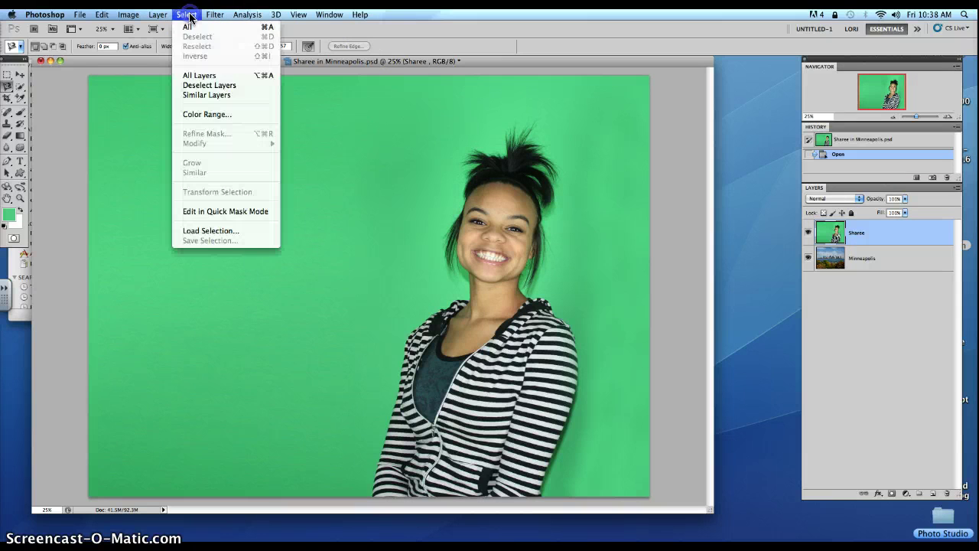
click(218, 117)
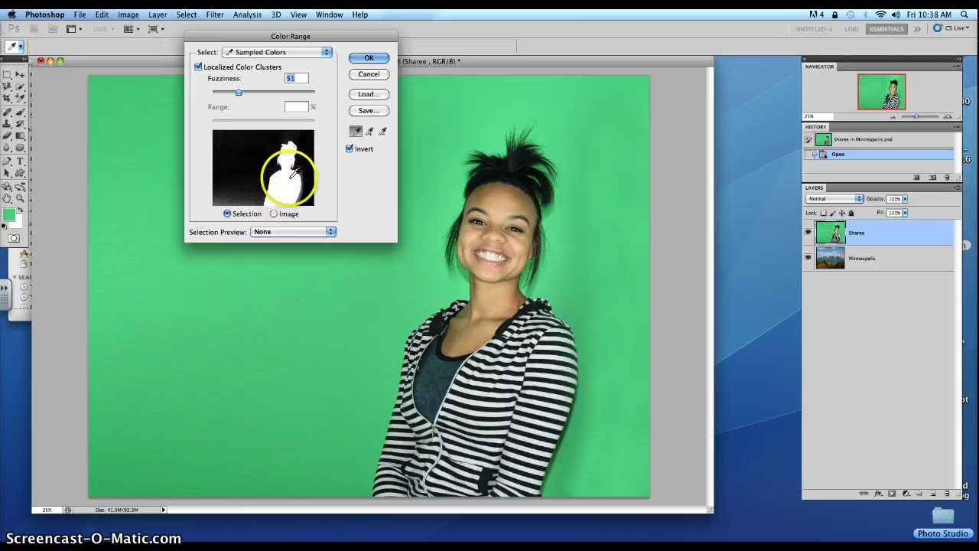
click(349, 149)
click(350, 149)
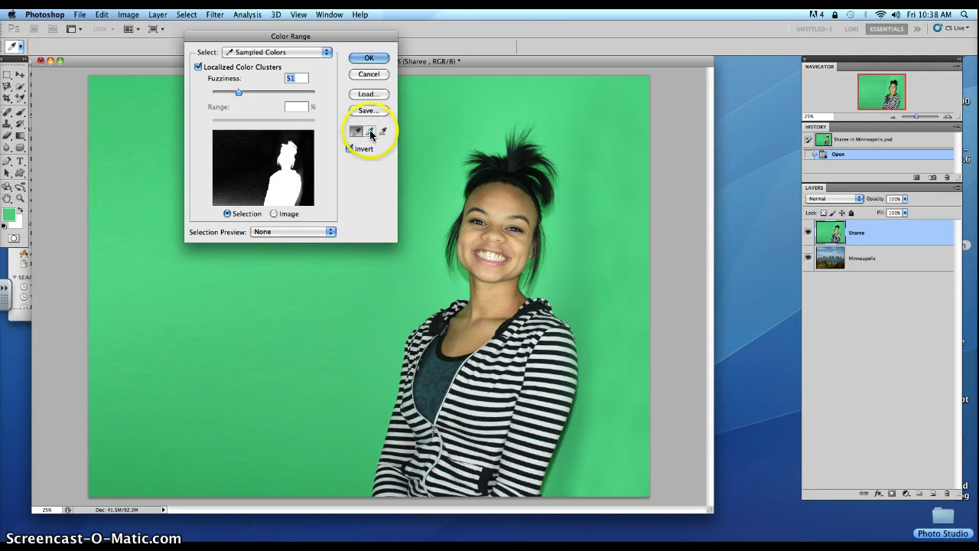
click(371, 133)
click(306, 194)
mouse_move(307, 193)
mouse_down()
mouse_move(295, 136)
mouse_move(264, 144)
mouse_move(233, 133)
mouse_move(234, 179)
mouse_move(254, 175)
mouse_move(253, 145)
mouse_up()
click(272, 163)
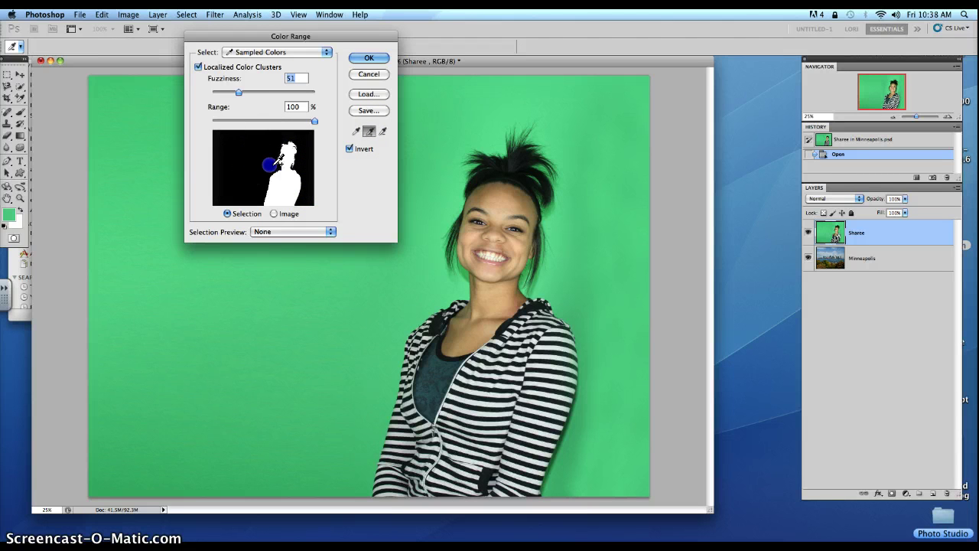
click(298, 155)
click(299, 194)
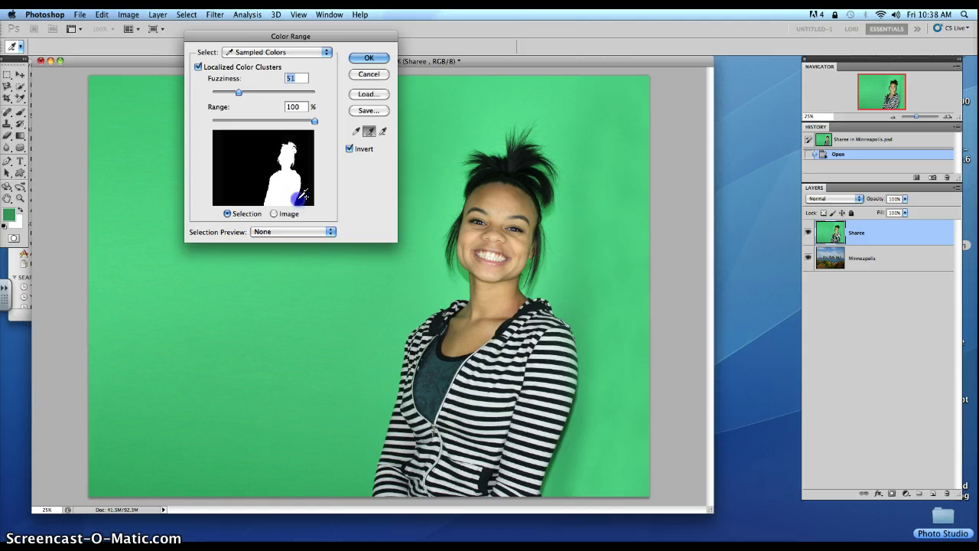
click(297, 192)
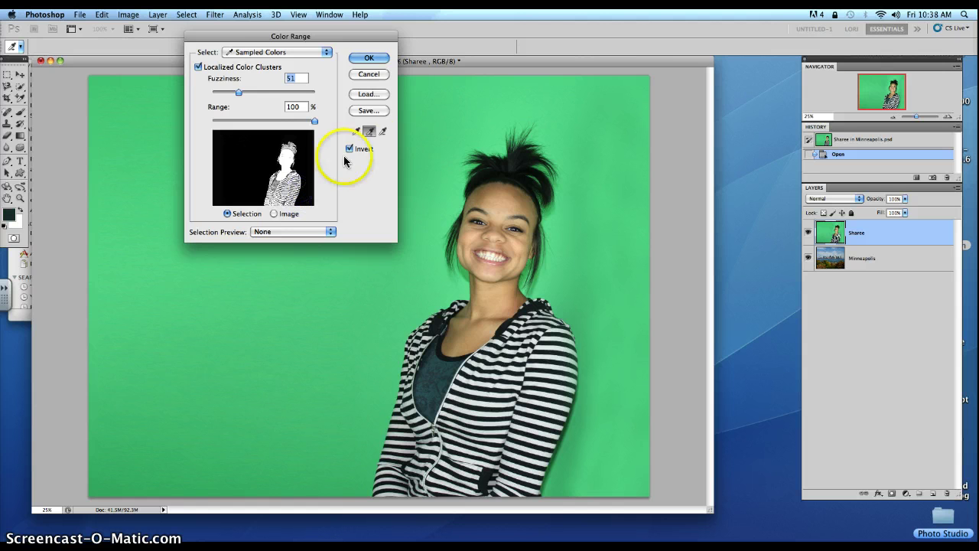
Step: Subtract the dark jacket and hair colors from the sampled range and apply the Color Range selection
click(384, 131)
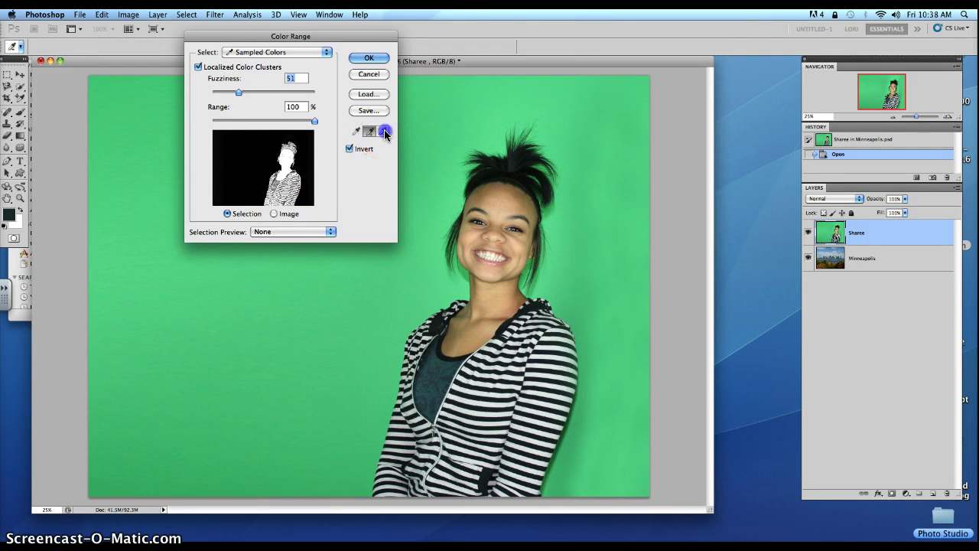
click(293, 184)
mouse_move(298, 181)
mouse_down()
mouse_move(286, 188)
mouse_move(283, 174)
mouse_up()
click(287, 157)
click(297, 187)
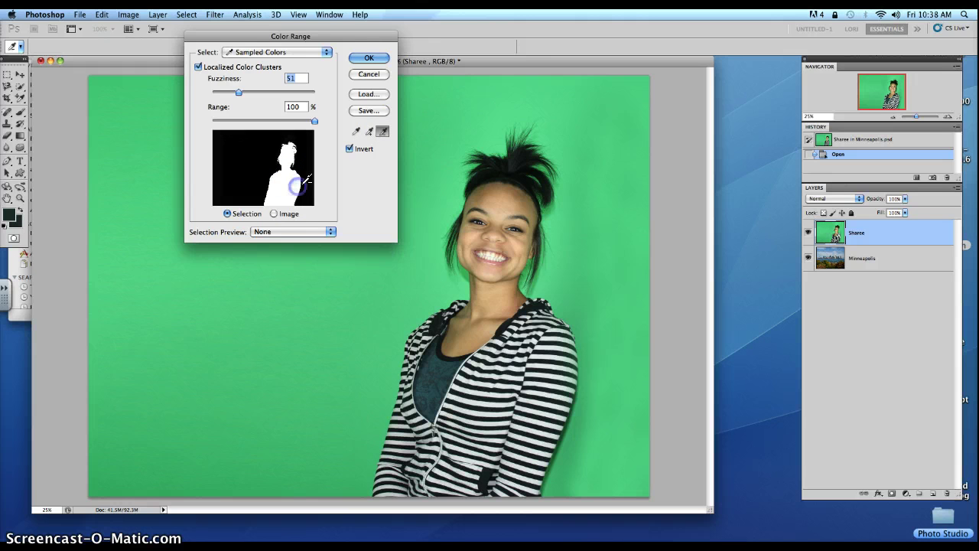
click(368, 60)
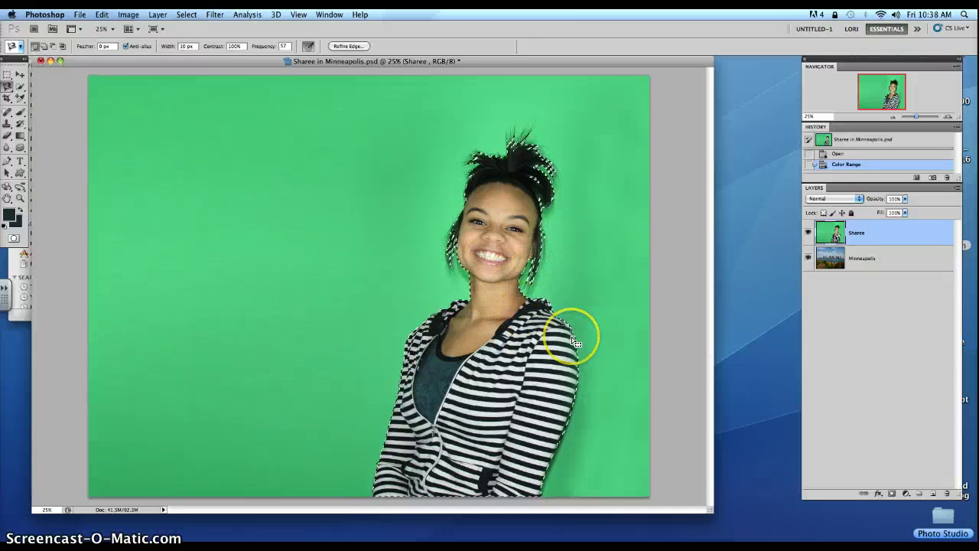
Step: Check the options of the Rectangular Marquee, Magnetic Lasso and Quick Selection tools for the Refine Edge command
click(7, 74)
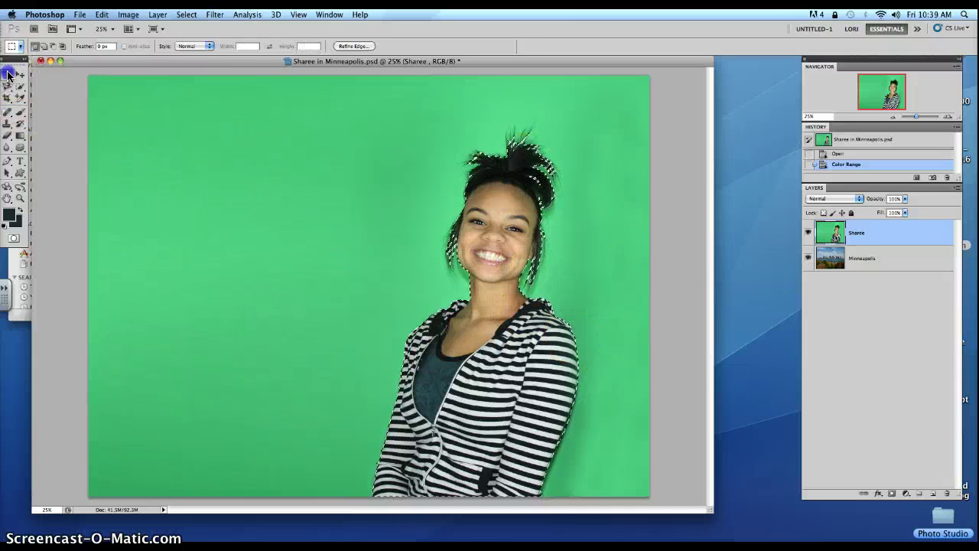
click(6, 87)
click(20, 87)
click(6, 87)
click(5, 74)
click(6, 87)
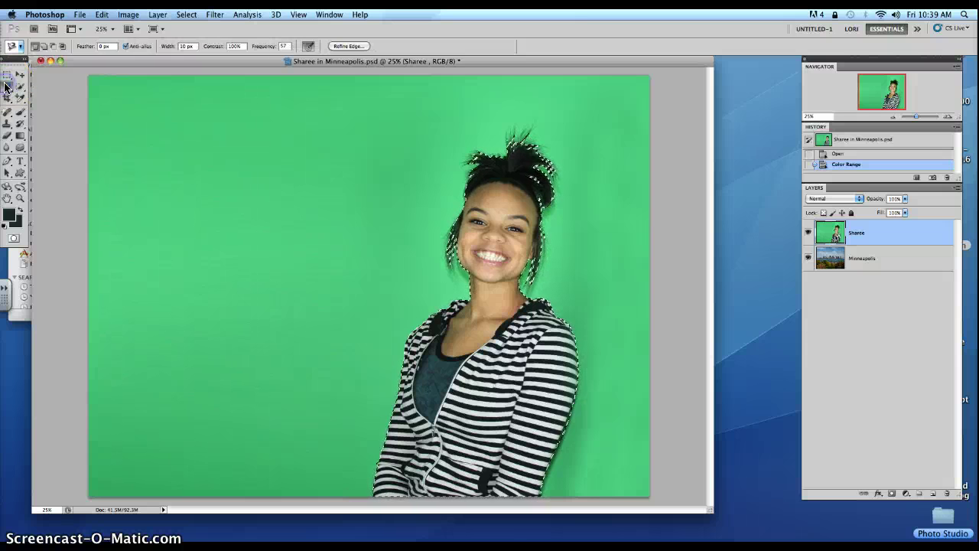
click(20, 88)
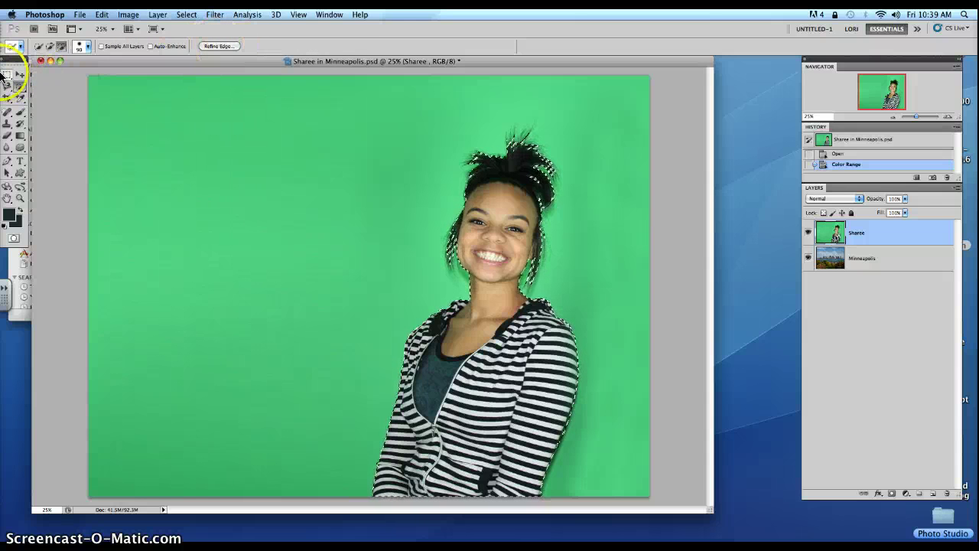
click(6, 74)
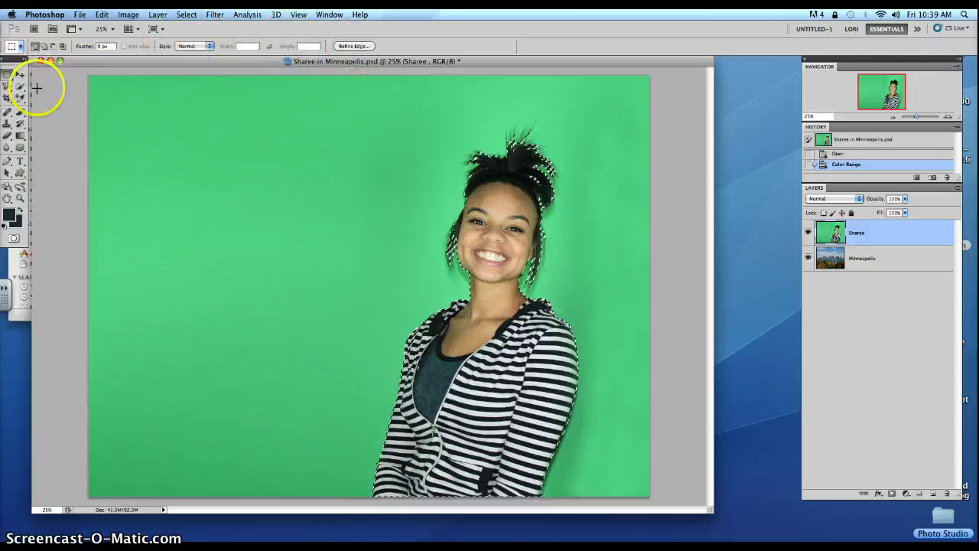
Step: Refine the selection's edge in Overlay view with Smart Radius and Decontaminate Colors enabled
click(7, 87)
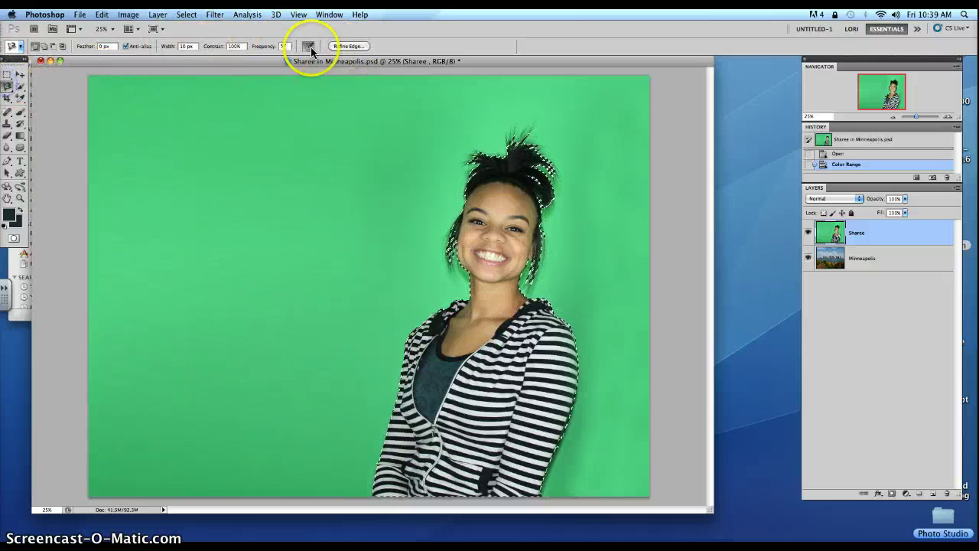
click(356, 46)
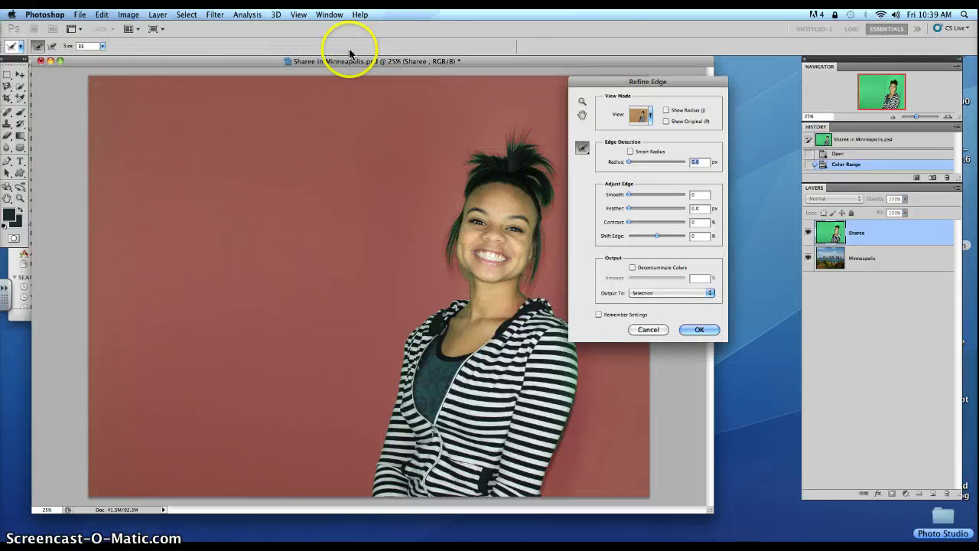
drag(667, 93, 724, 92)
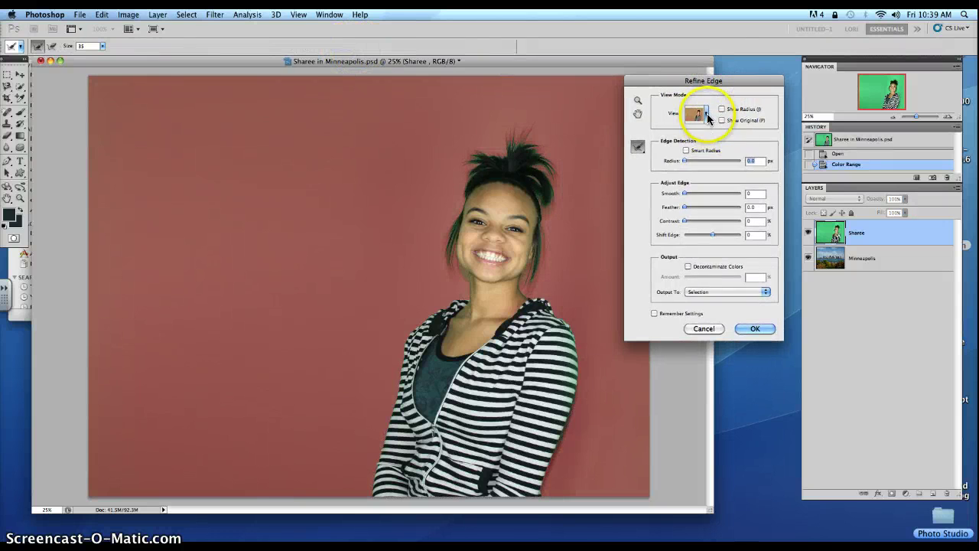
click(706, 115)
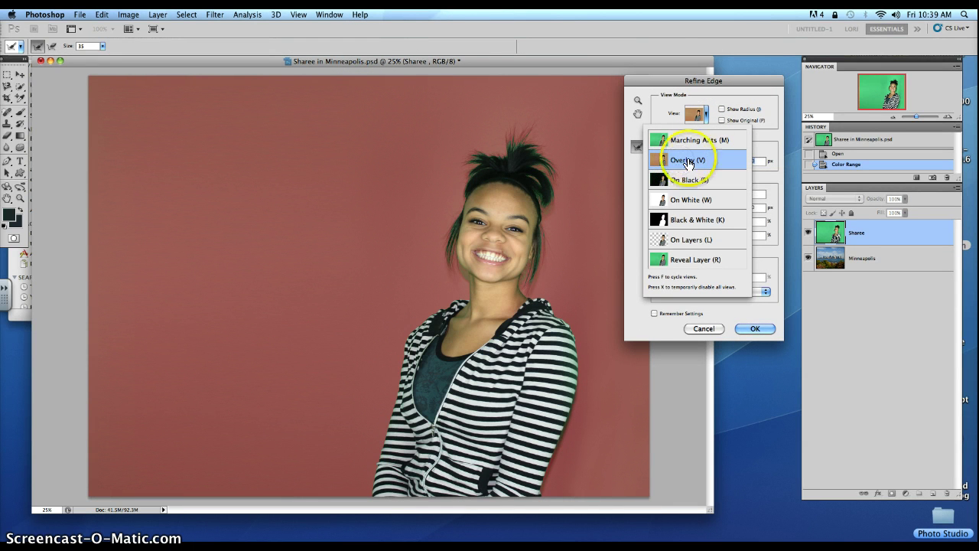
click(712, 161)
click(688, 151)
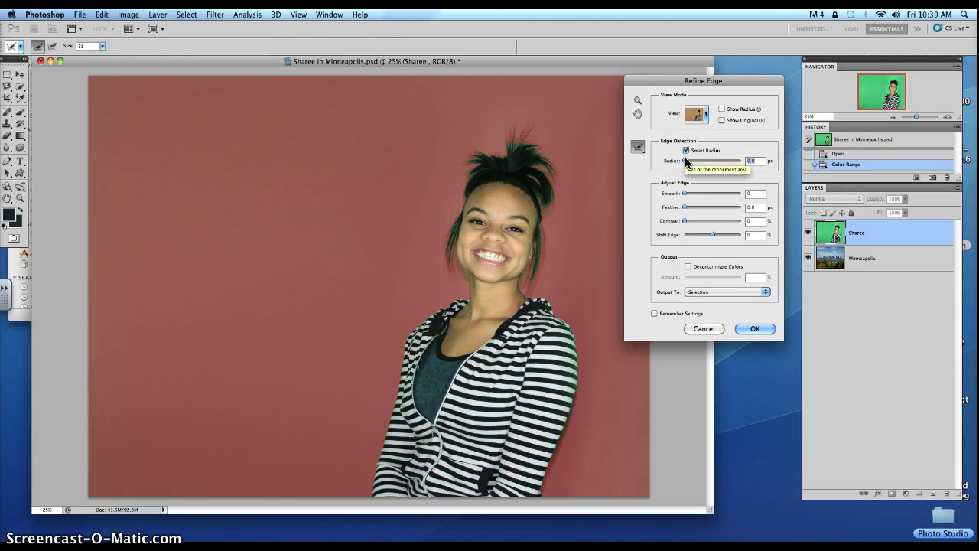
click(689, 266)
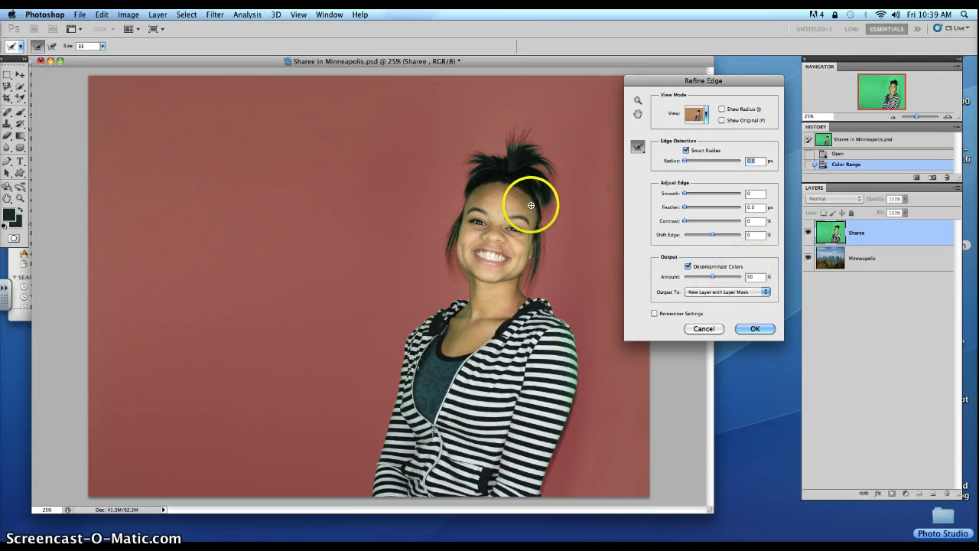
Step: Paint Refine Radius strokes over the hair on top of the head, the side strands and the neck edge, using brush sizes 125 and 60
drag(483, 160, 481, 152)
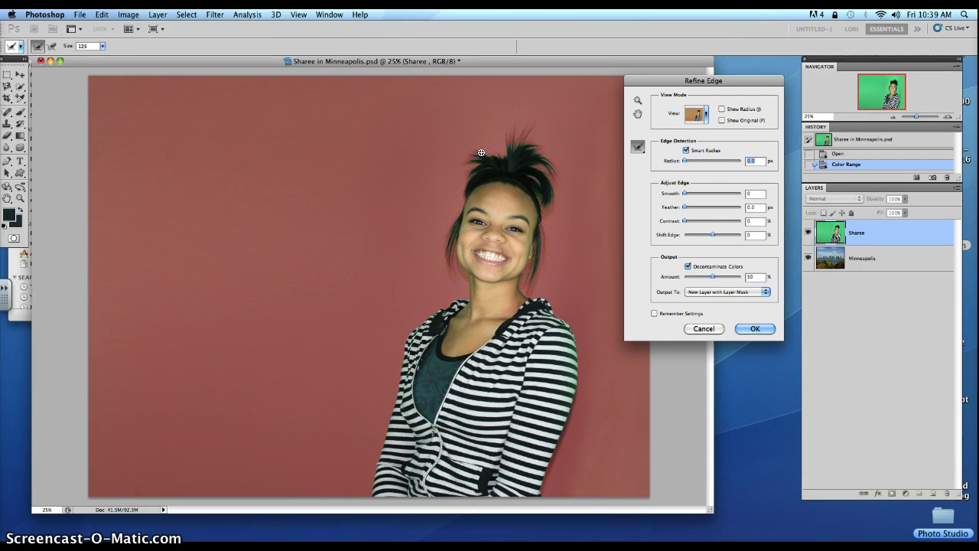
drag(482, 152, 510, 142)
drag(527, 147, 524, 151)
drag(548, 194, 548, 207)
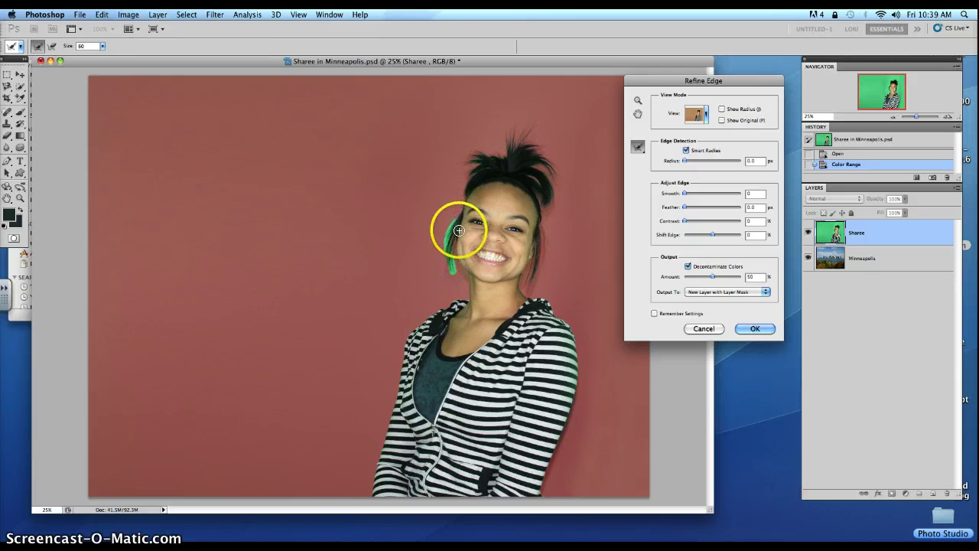
drag(458, 230, 452, 276)
mouse_move(527, 284)
mouse_down()
mouse_move(518, 274)
mouse_move(527, 301)
mouse_move(469, 287)
mouse_move(468, 271)
mouse_move(474, 285)
mouse_up()
Step: Paint Refine Radius strokes at size 60 along the jacket's shoulder and sleeve edges and beside the hair
click(573, 344)
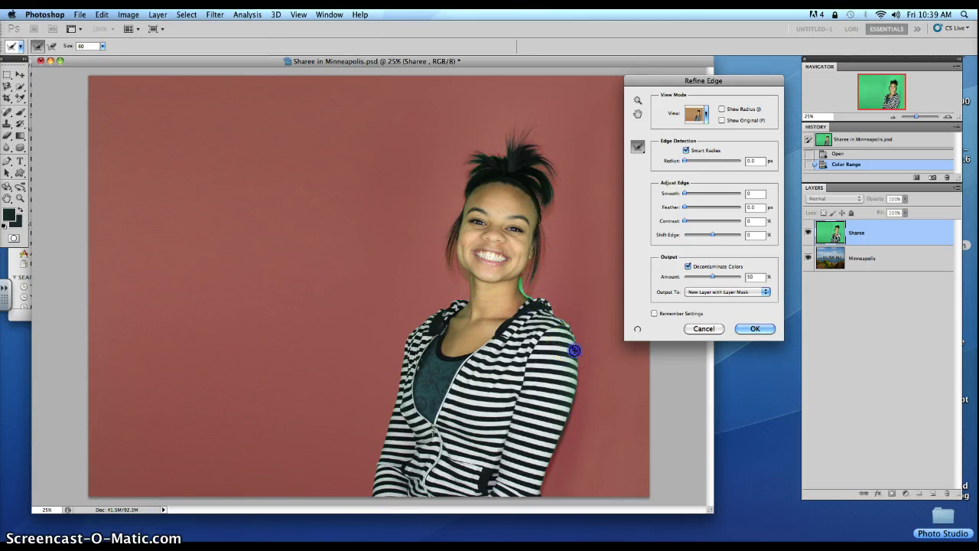
click(574, 350)
click(559, 408)
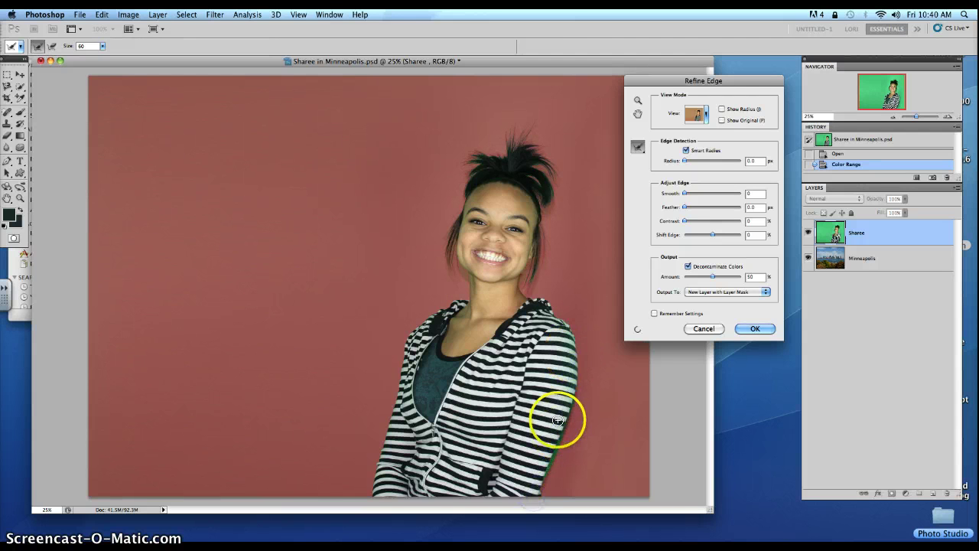
click(563, 394)
click(561, 328)
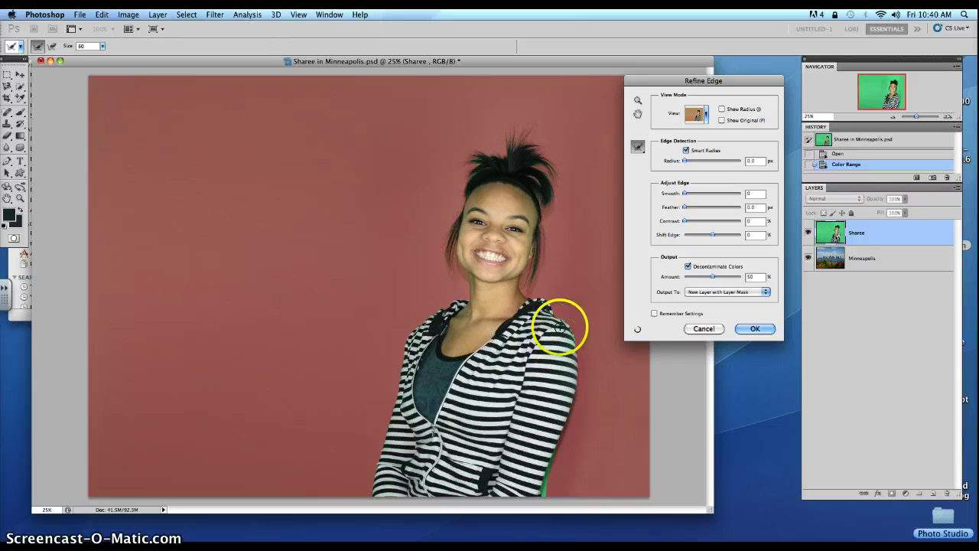
click(560, 319)
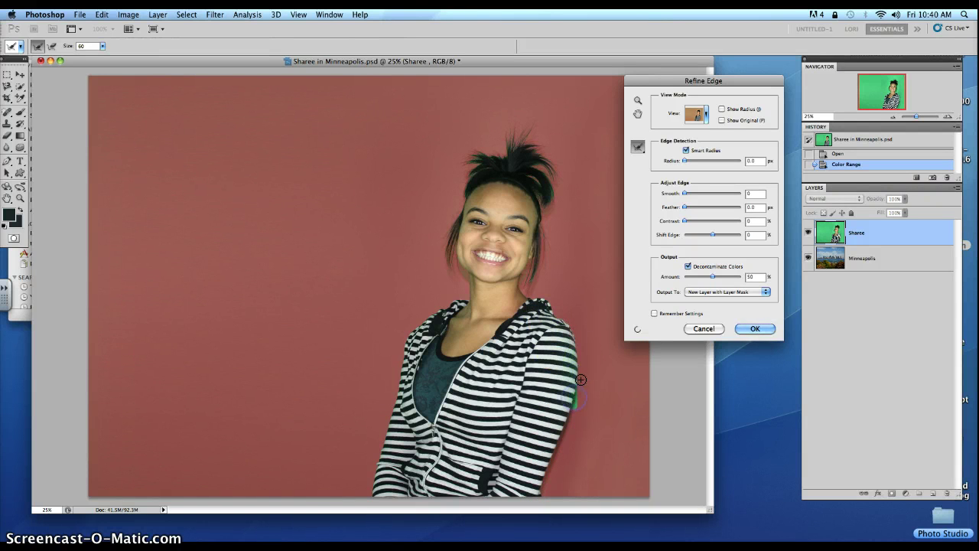
drag(399, 408, 395, 436)
mouse_move(555, 210)
mouse_down()
mouse_move(485, 153)
mouse_move(551, 179)
mouse_move(554, 198)
mouse_up()
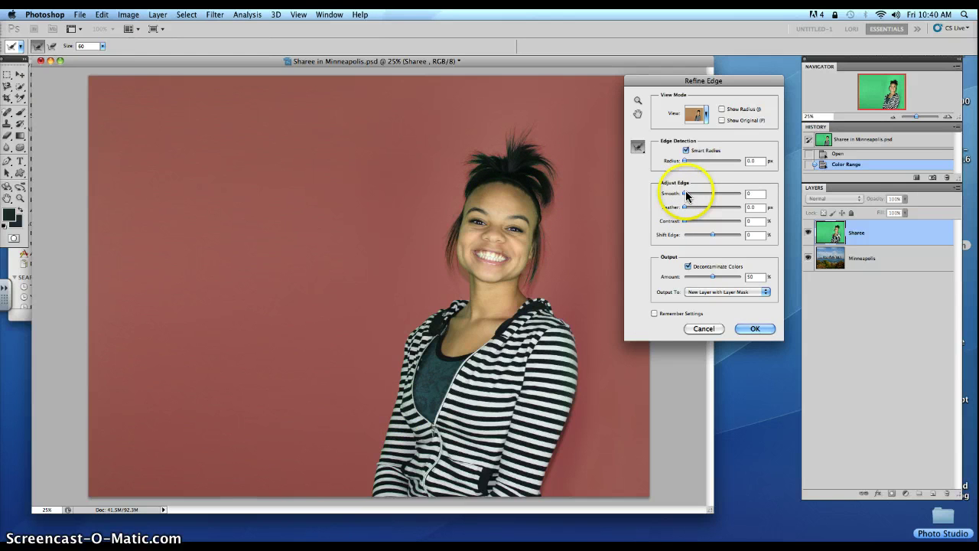
Step: Set Smooth to 9, Feather to 1.2 px, Contrast to 8% and Shift Edge to -11%, and output to a new layer with layer mask
drag(686, 196, 690, 195)
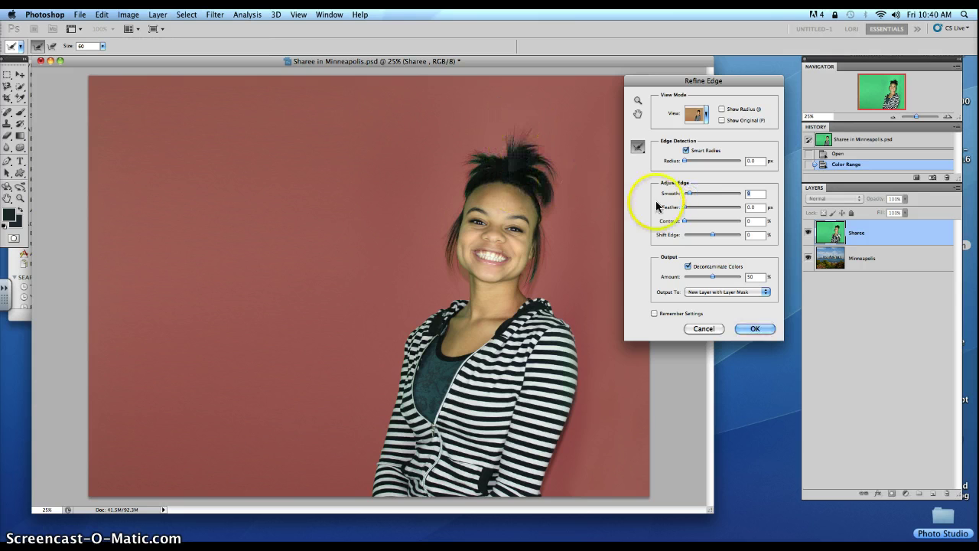
drag(687, 211, 687, 221)
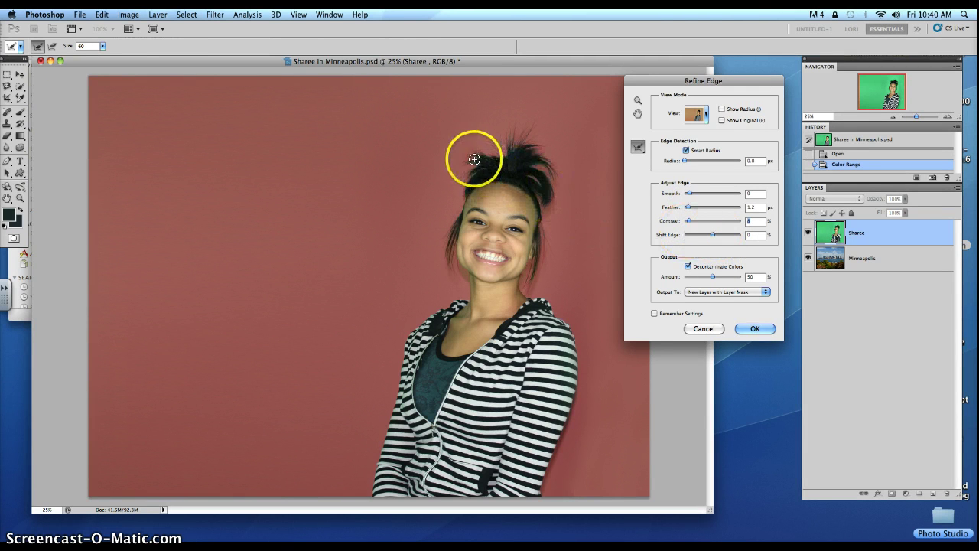
drag(713, 235, 706, 238)
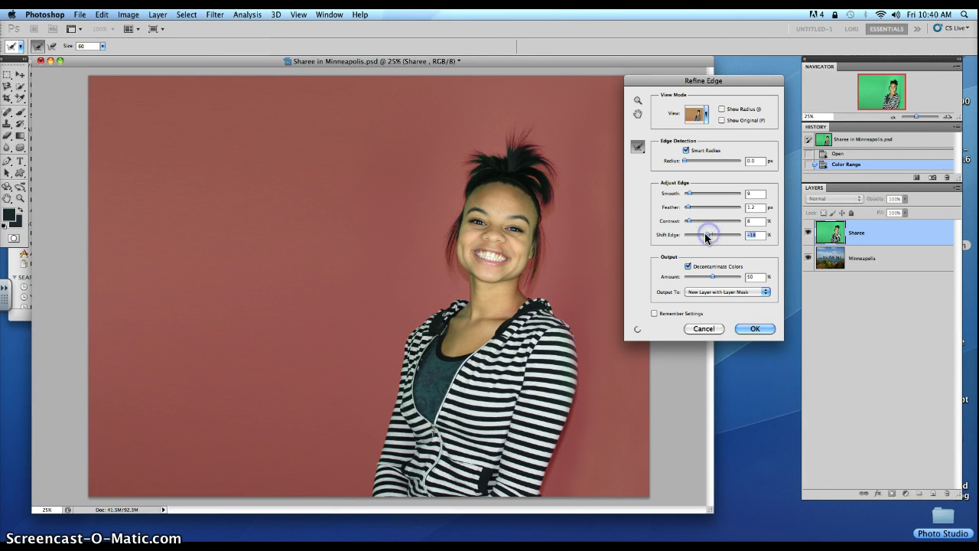
click(716, 238)
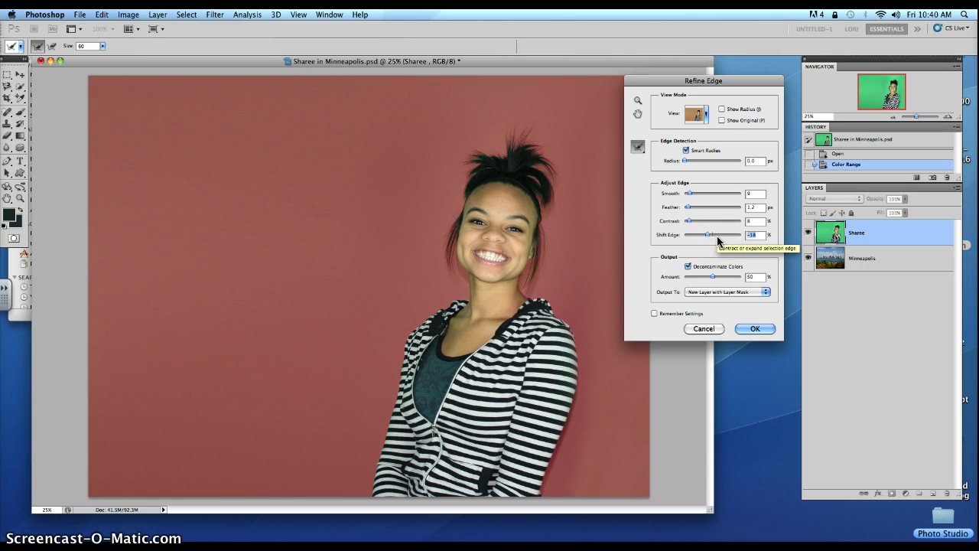
click(710, 235)
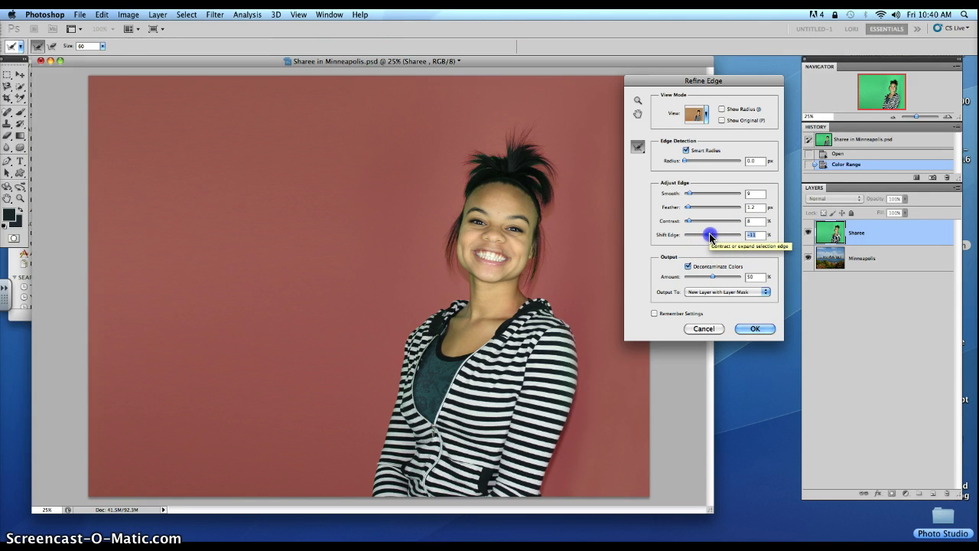
drag(711, 237, 711, 237)
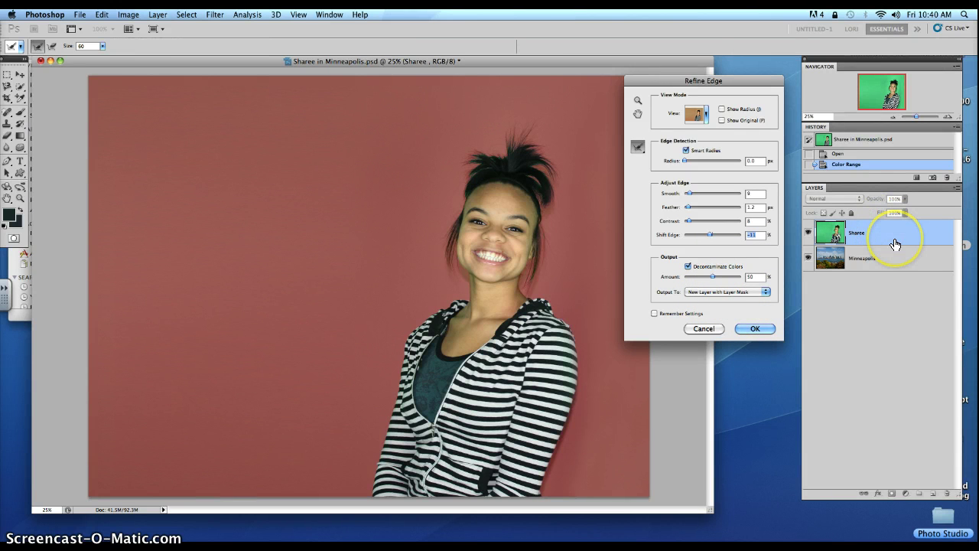
click(756, 328)
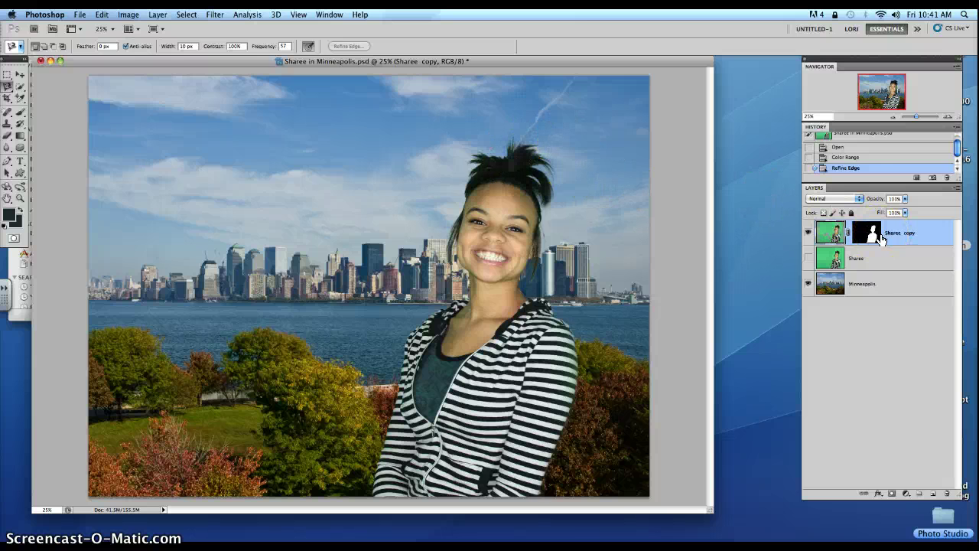
Step: Duplicate the masked portrait layer five times to build up the fine hair detail
key(super+j)
key(super+j)
key(super+j)
key(super+j)
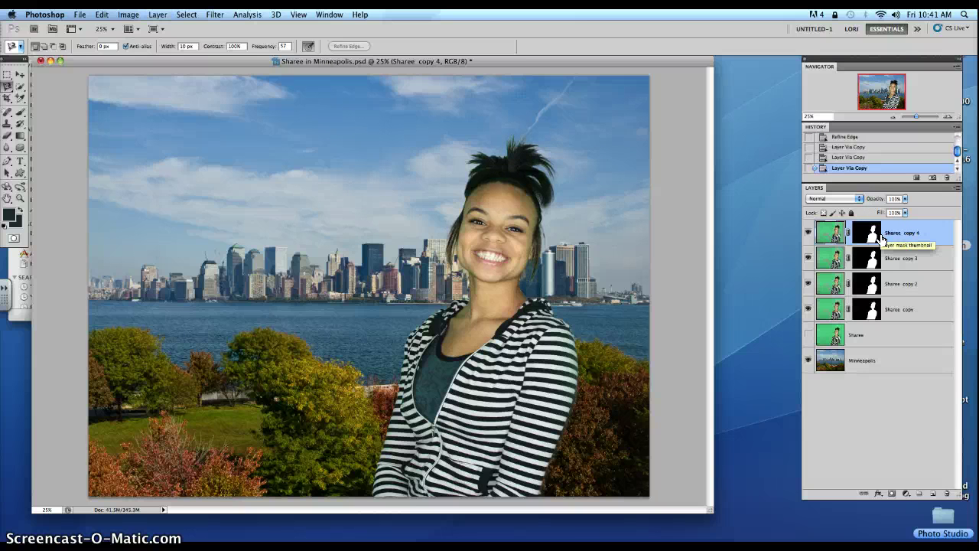
key(super+j)
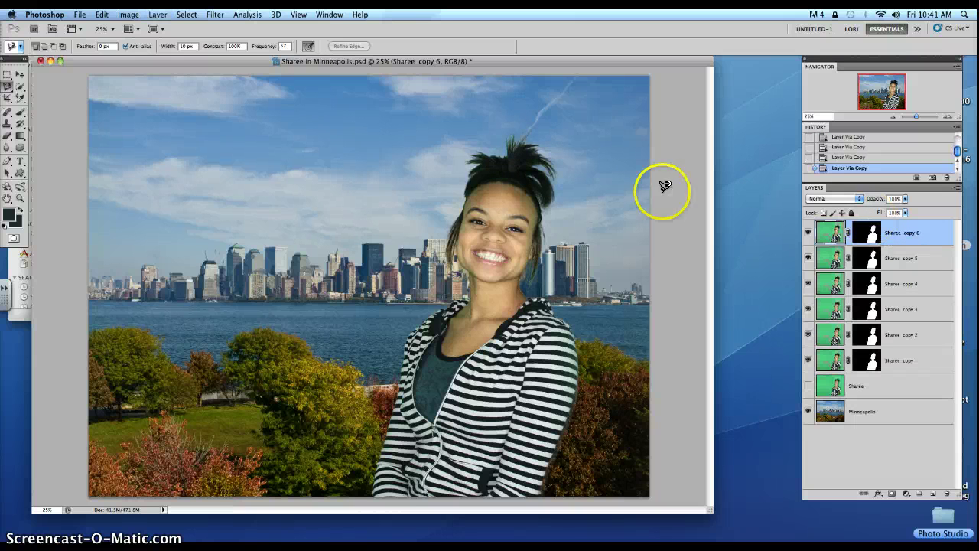